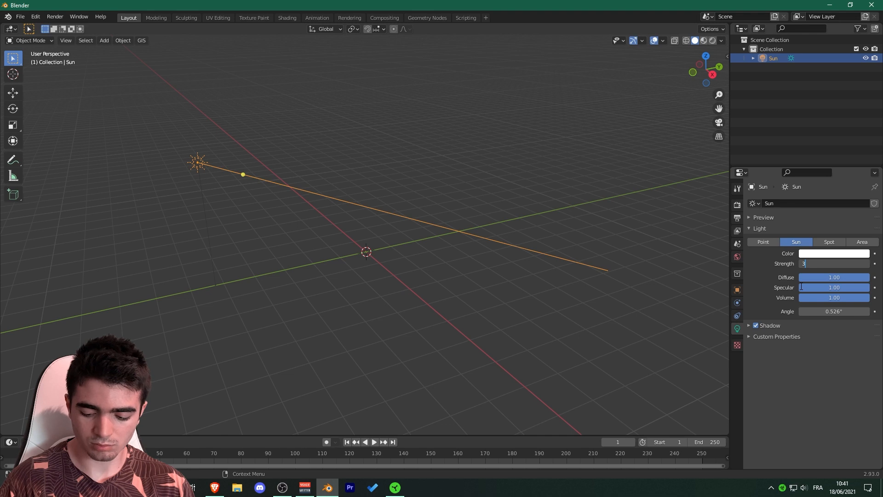
Set the sun light's strength to 3 and deselect the light
{"action": "key", "text": "Return"}
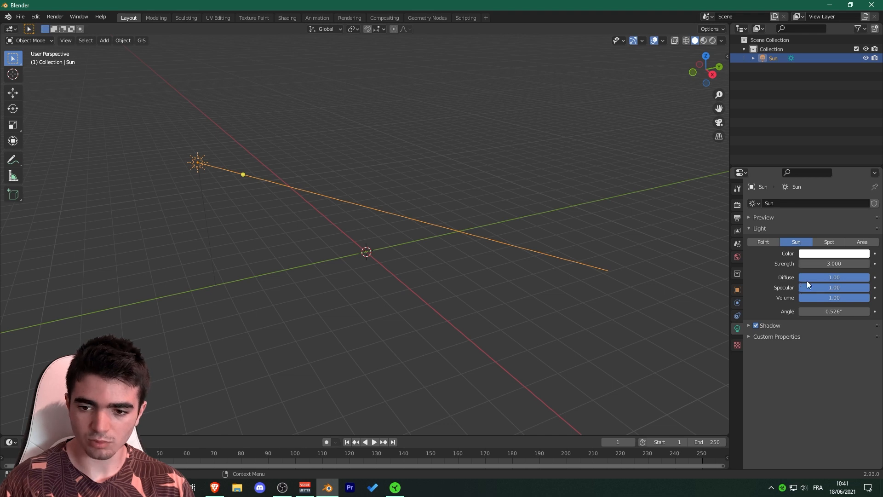
{"action": "left_click", "coordinate": [450, 147]}
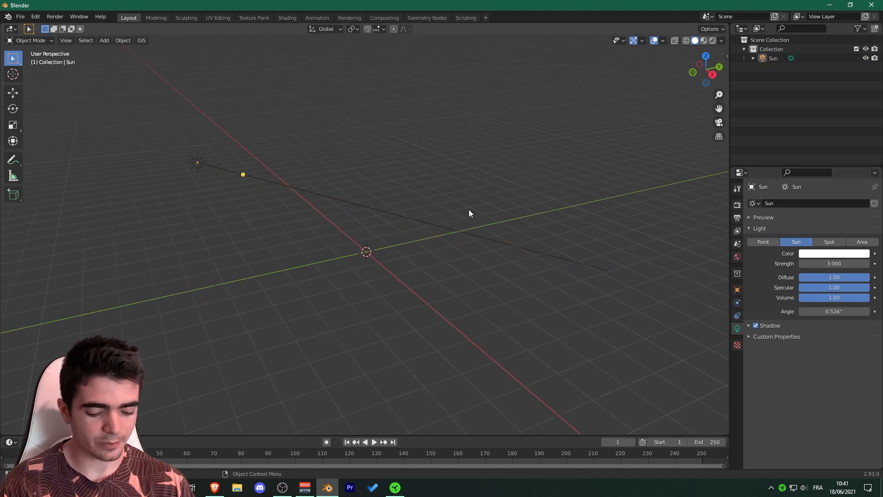
Spawn the Maritime Pine asset Pinus pinaster (A) from botaniq's coniferous category
{"action": "key", "text": "n"}
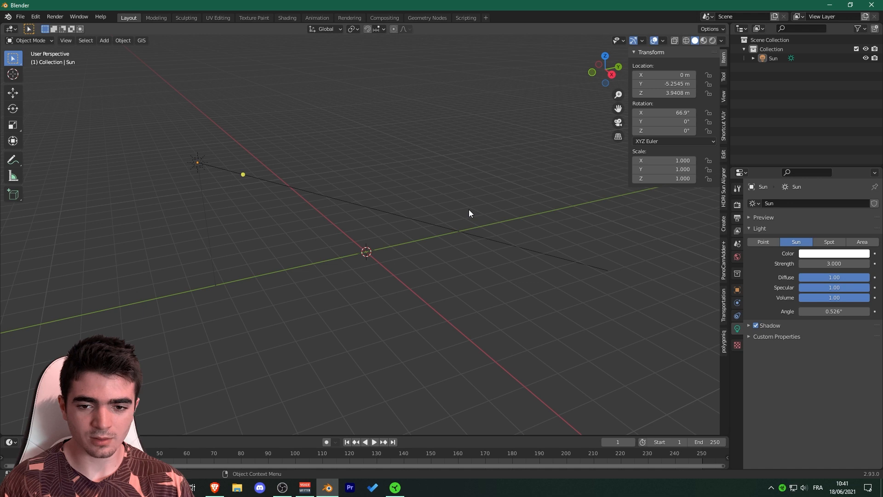
{"action": "left_click", "coordinate": [724, 338]}
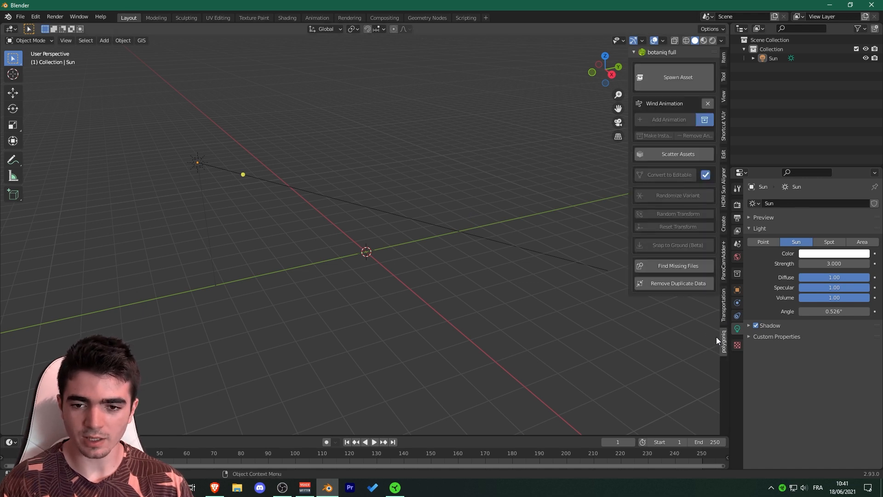
{"action": "left_click", "coordinate": [669, 76]}
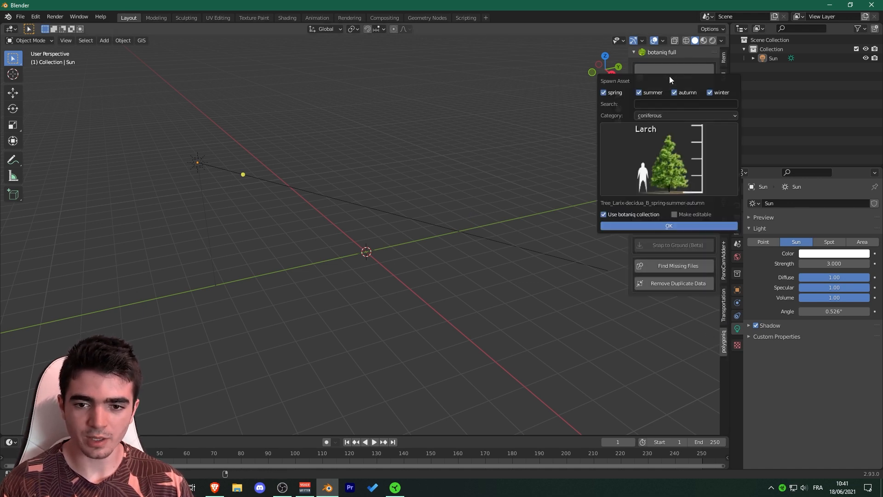
{"action": "left_click", "coordinate": [638, 140]}
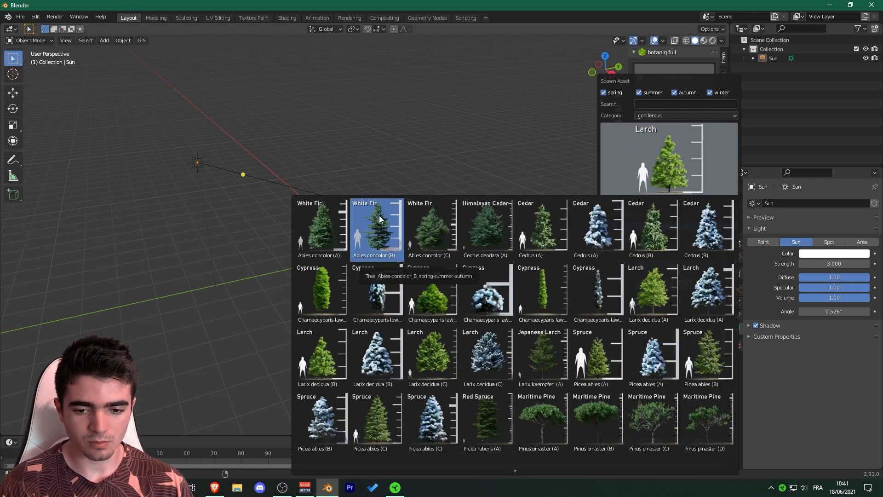
{"action": "left_click", "coordinate": [539, 413]}
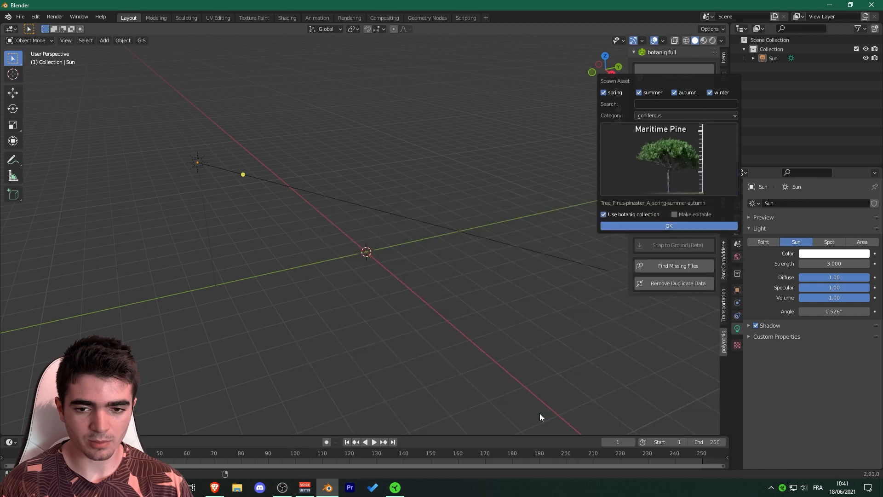
{"action": "left_click", "coordinate": [641, 226]}
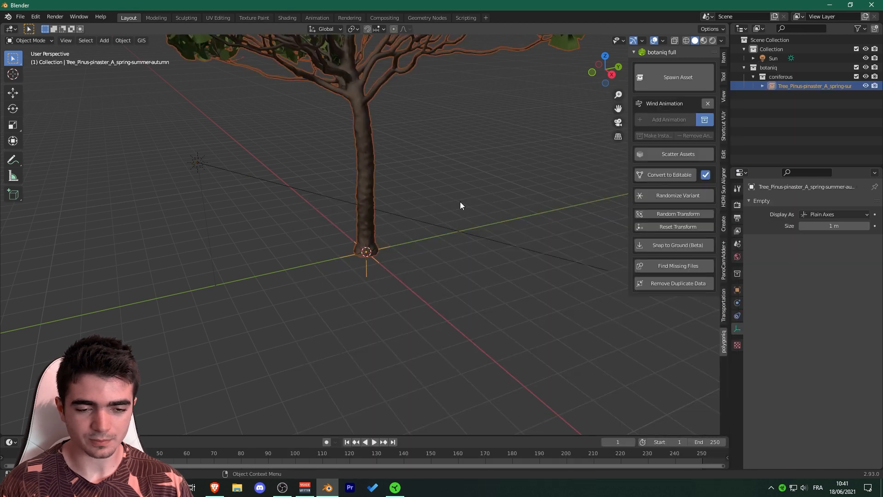
Enable Ambient Occlusion in the scene's Eevee render settings and expand its options
{"action": "scroll", "coordinate": [453, 203], "scroll_direction": "down", "scroll_amount": 4}
{"action": "middle_click_drag", "start_coordinate": [442, 203], "coordinate": [441, 246], "text": "shift"}
{"action": "scroll", "coordinate": [438, 244], "scroll_direction": "up", "scroll_amount": 1}
{"action": "left_click", "coordinate": [737, 204]}
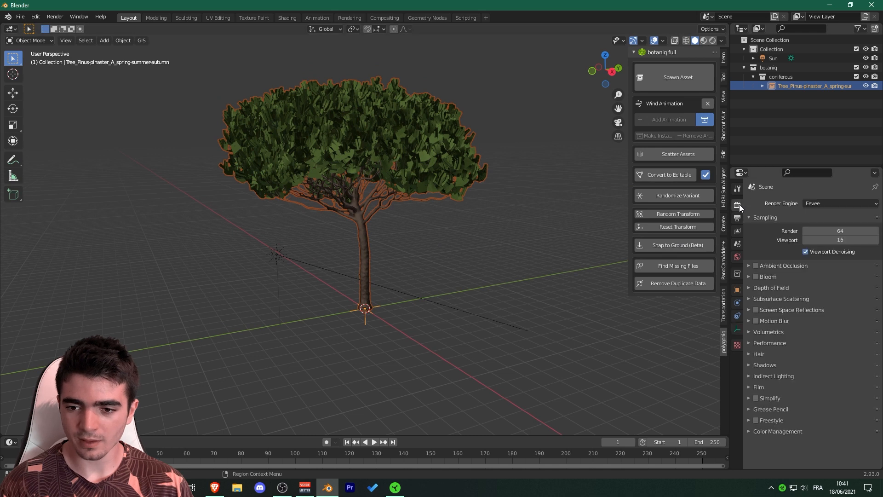
{"action": "left_click", "coordinate": [756, 266]}
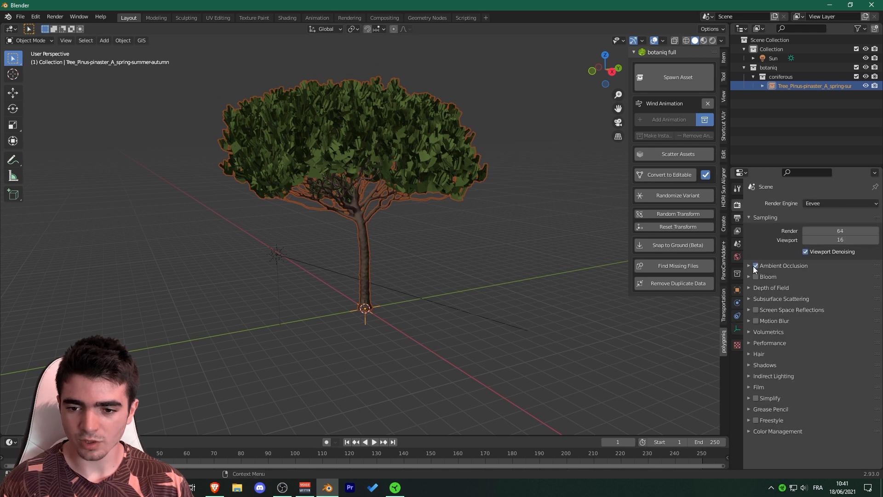
{"action": "left_click", "coordinate": [762, 266]}
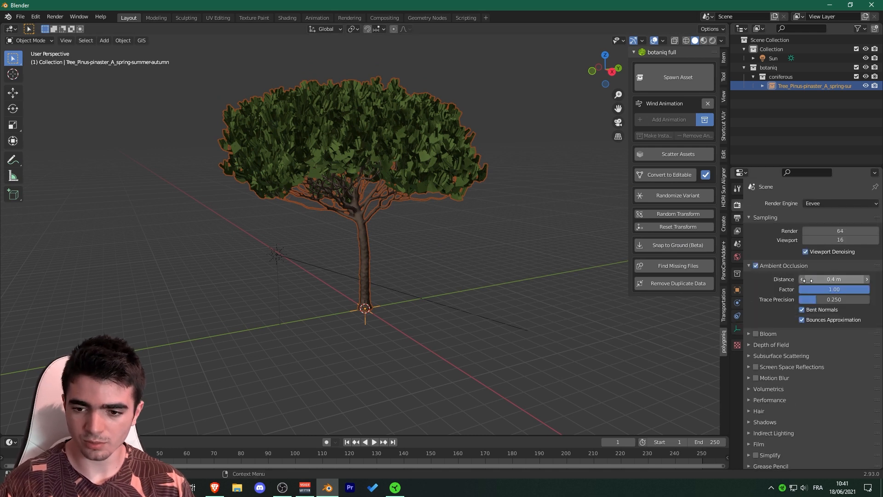
Display the viewport in Rendered shading and examine the pine tree up close and from another angle
{"action": "key", "text": "n"}
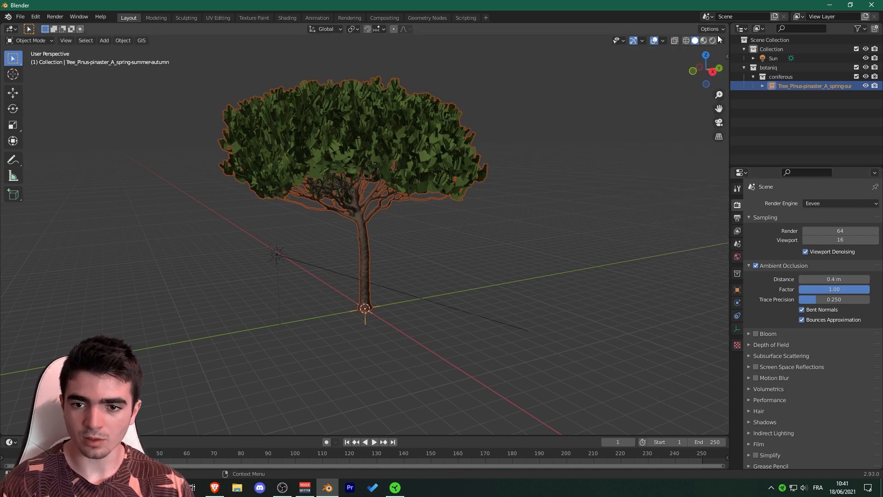
{"action": "left_click", "coordinate": [711, 41]}
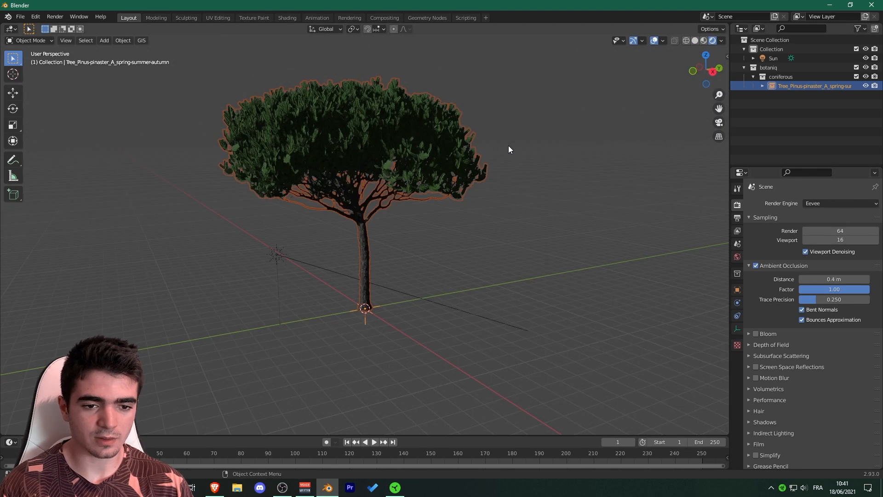
{"action": "middle_click_drag", "start_coordinate": [508, 145], "coordinate": [586, 175]}
{"action": "scroll", "coordinate": [454, 171], "scroll_direction": "up", "scroll_amount": 4}
{"action": "middle_click_drag", "start_coordinate": [454, 171], "coordinate": [348, 232]}
{"action": "scroll", "coordinate": [216, 182], "scroll_direction": "down", "scroll_amount": 4}
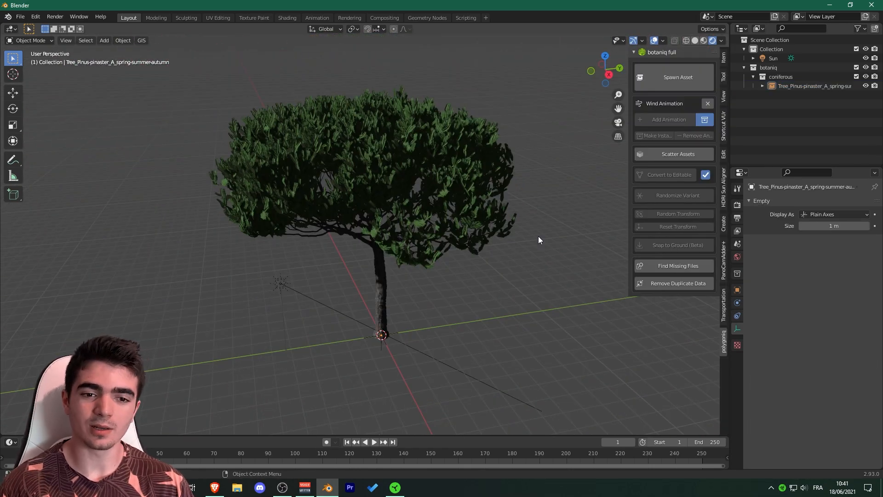
Select the pine tree, check its available interaction modes, and convert it to an editable mesh
{"action": "left_click", "coordinate": [388, 144]}
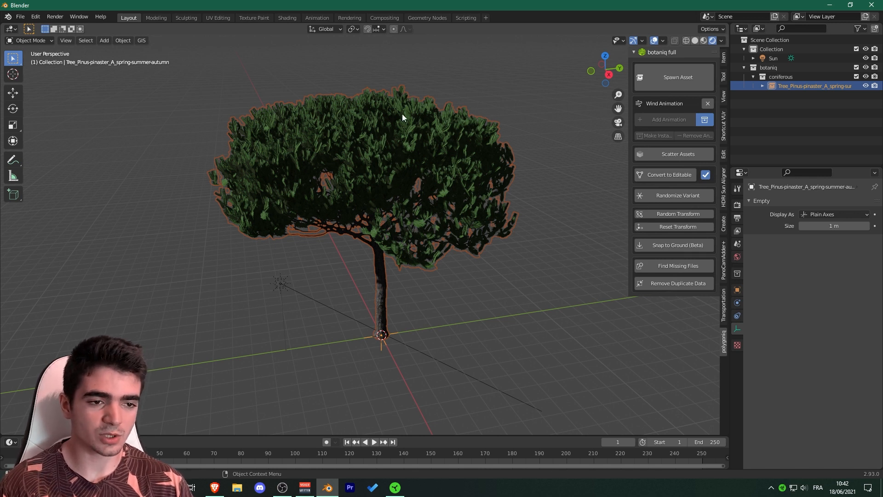
{"action": "left_click", "coordinate": [34, 41]}
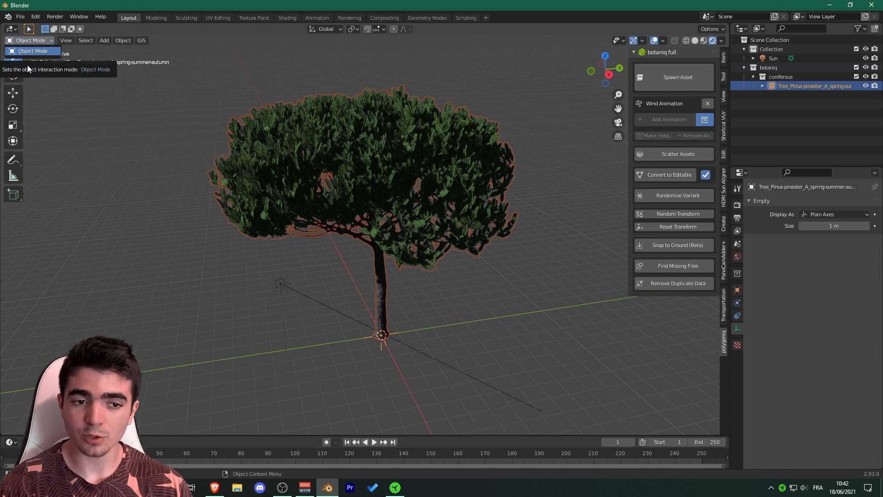
{"action": "left_click", "coordinate": [33, 52]}
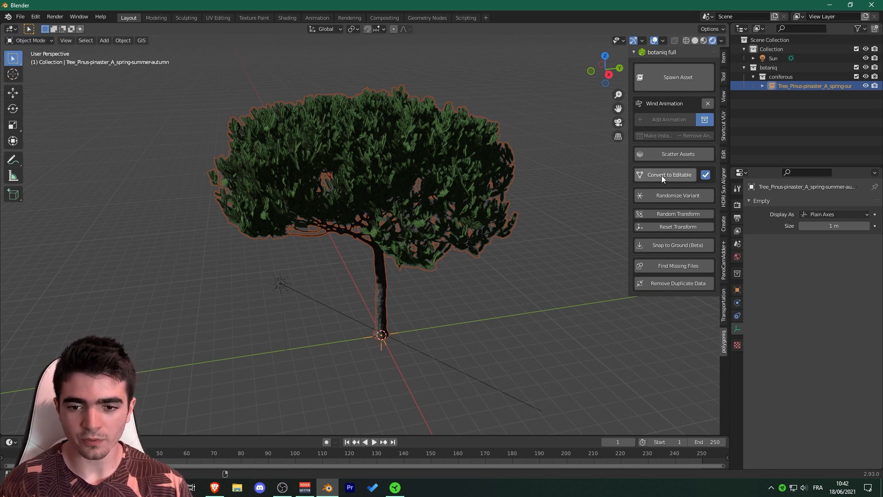
{"action": "left_click", "coordinate": [678, 176]}
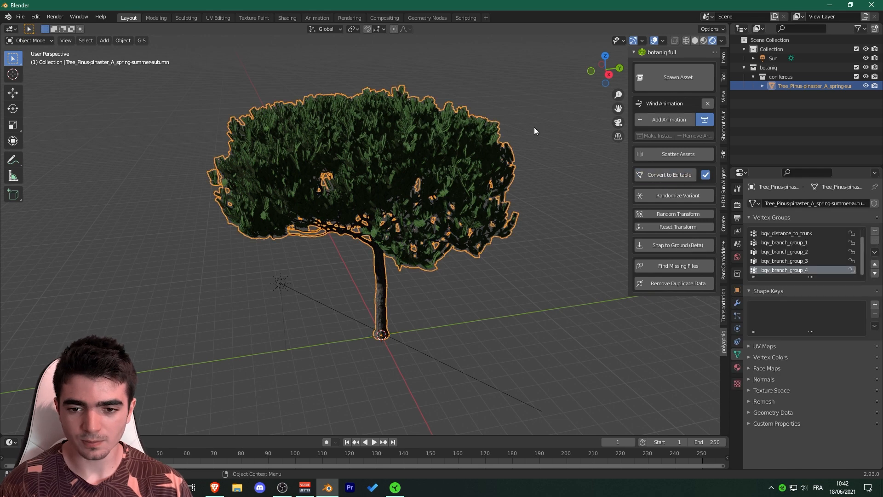
Inspect the converted tree's mesh in Edit Mode, then return to Object Mode
{"action": "left_click", "coordinate": [23, 40]}
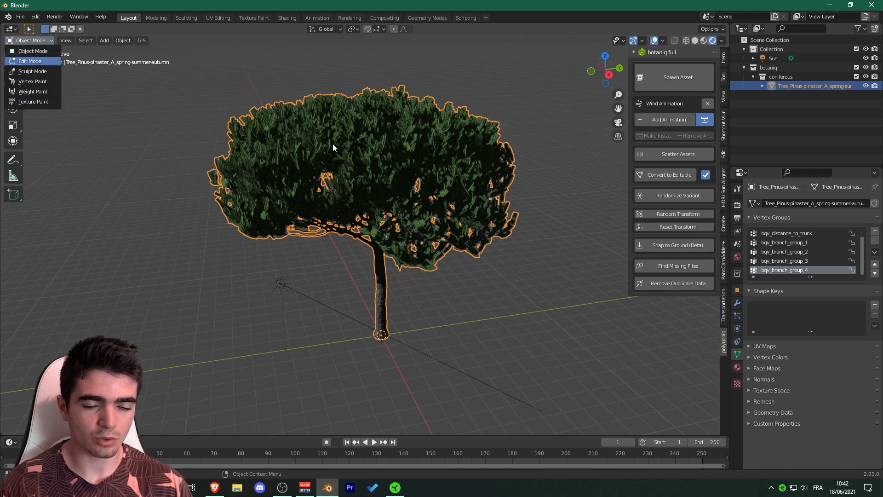
{"action": "key", "text": "Return"}
{"action": "scroll", "coordinate": [340, 147], "scroll_direction": "up", "scroll_amount": 6}
{"action": "mouse_move", "coordinate": [346, 151]}
{"action": "middle_mouse_down"}
{"action": "mouse_move", "coordinate": [339, 94]}
{"action": "mouse_move", "coordinate": [348, 166]}
{"action": "middle_mouse_up"}
{"action": "scroll", "coordinate": [339, 155], "scroll_direction": "down", "scroll_amount": 5}
{"action": "left_click", "coordinate": [13, 41]}
{"action": "left_click", "coordinate": [25, 42]}
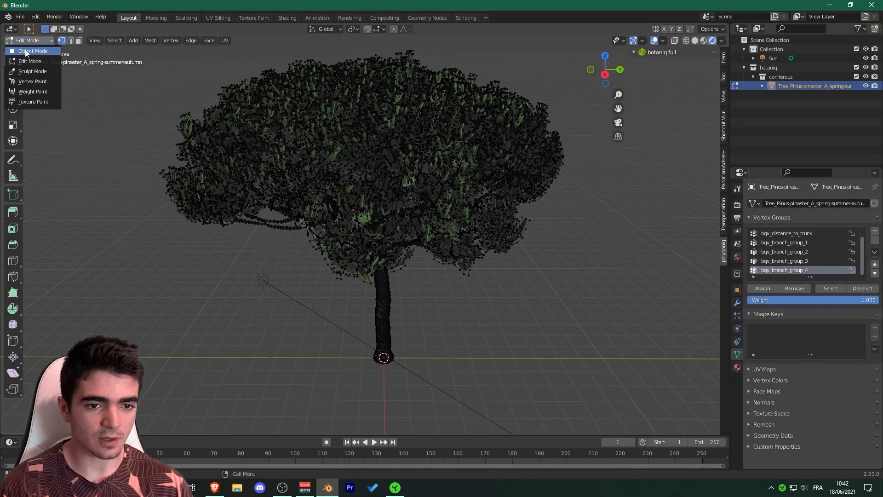
{"action": "key", "text": "Return"}
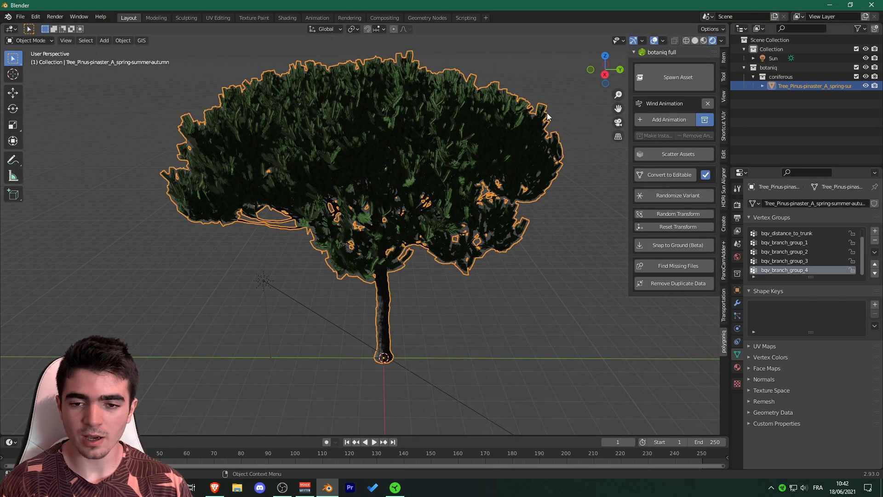
Add a botaniq wind animation to the tree and apply the wind preset with a strength of 1.00
{"action": "left_click", "coordinate": [667, 120]}
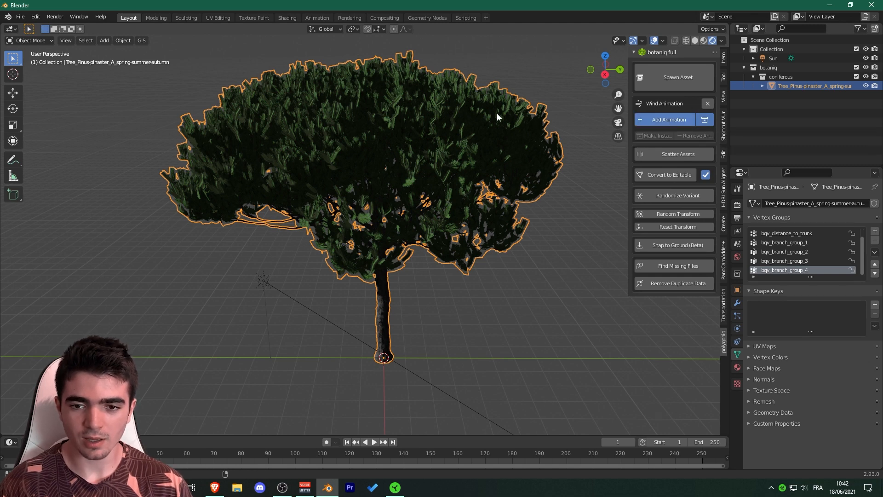
{"action": "middle_click_drag", "start_coordinate": [496, 113], "coordinate": [651, 150]}
{"action": "left_click", "coordinate": [660, 157]}
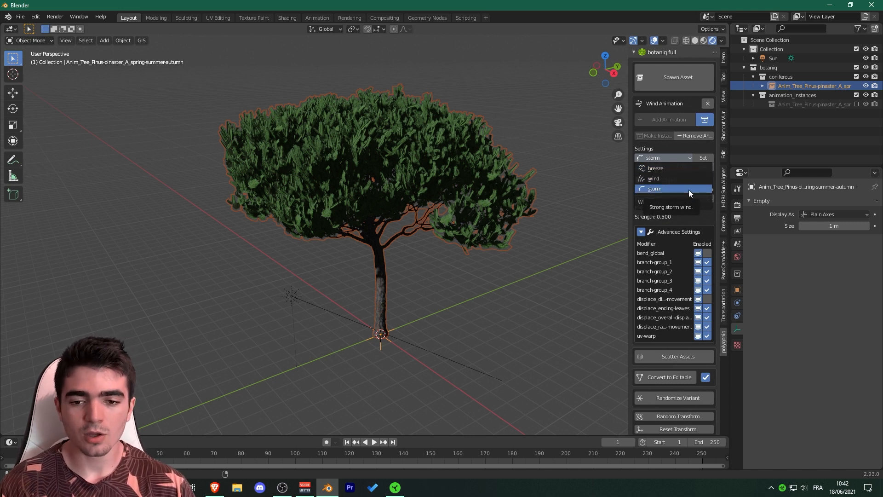
{"action": "left_click", "coordinate": [665, 179]}
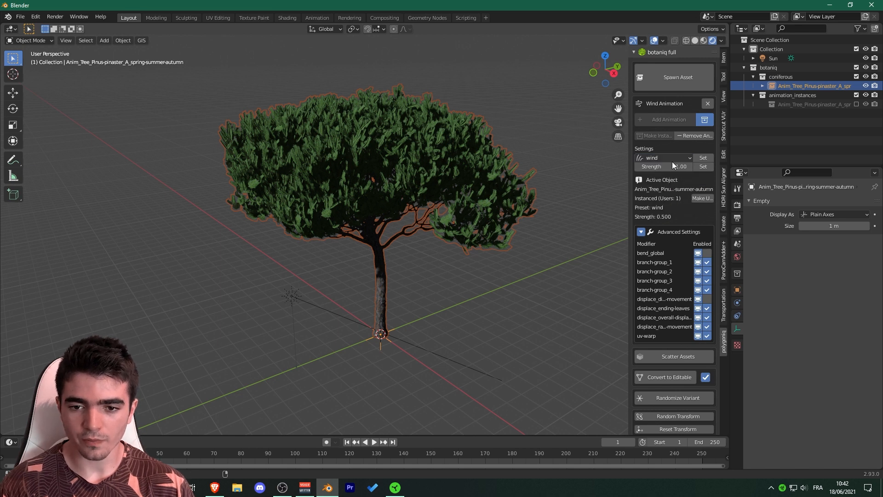
{"action": "left_click", "coordinate": [701, 159]}
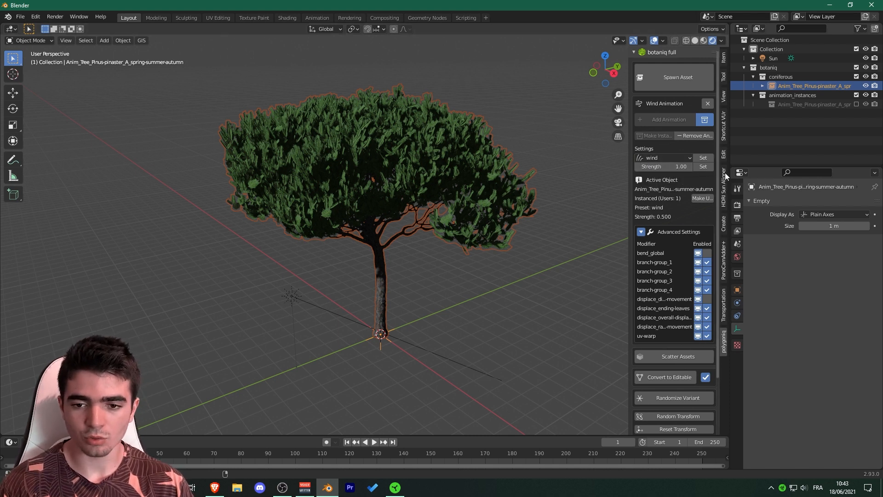
{"action": "left_click", "coordinate": [703, 168]}
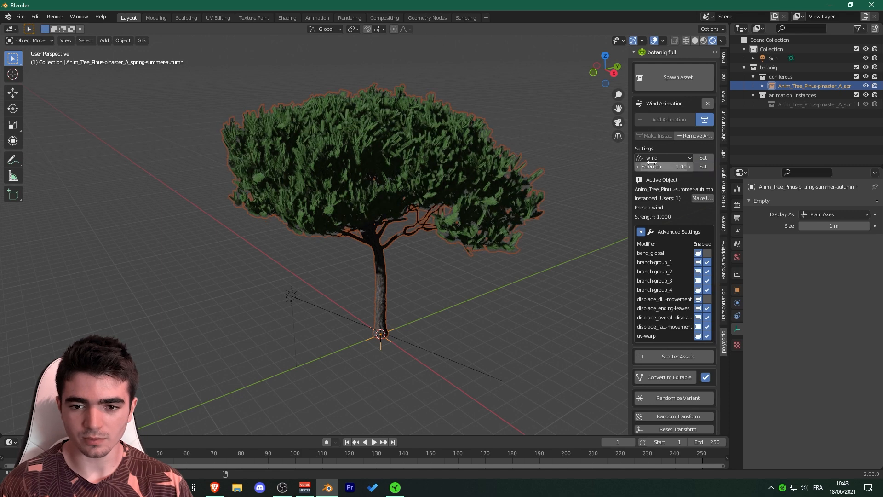
Widen the sidebar to read the wind animation's advanced modifier settings and examine the tree in the viewport
{"action": "scroll", "coordinate": [669, 171], "scroll_direction": "down", "scroll_amount": 4}
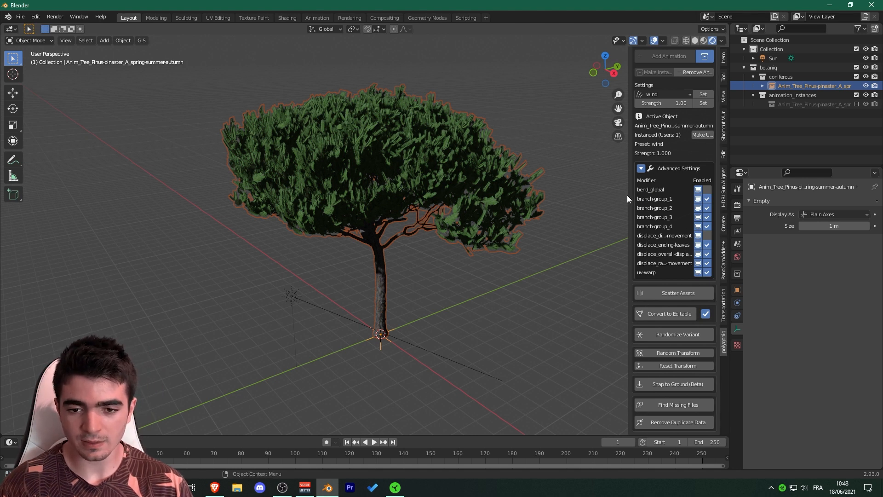
{"action": "left_click_drag", "start_coordinate": [629, 194], "coordinate": [590, 195]}
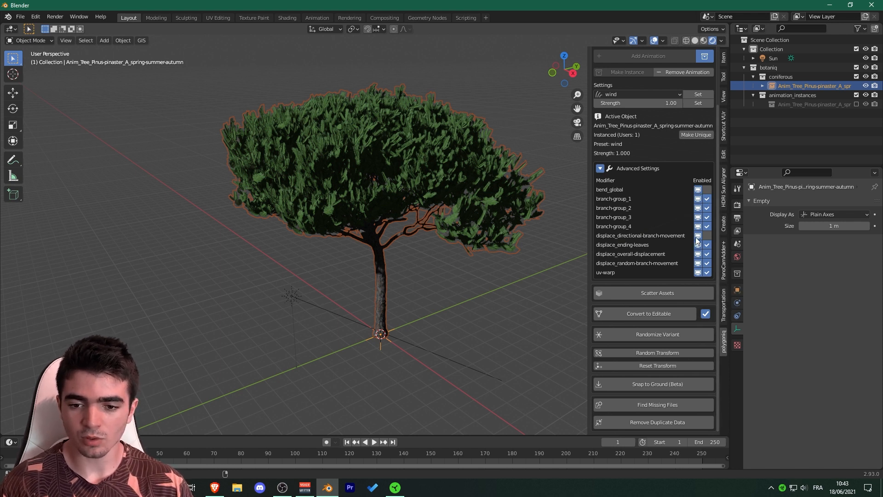
{"action": "scroll", "coordinate": [481, 151], "scroll_direction": "down", "scroll_amount": 1}
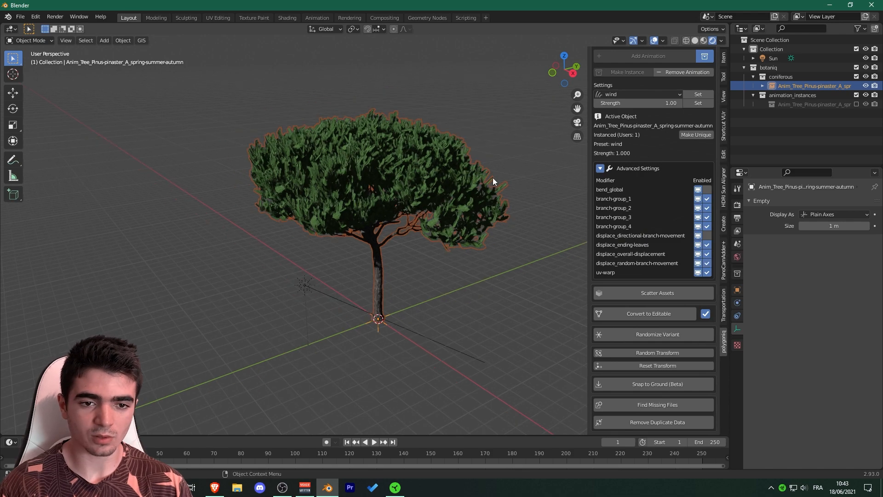
{"action": "middle_click_drag", "start_coordinate": [327, 161], "coordinate": [307, 146]}
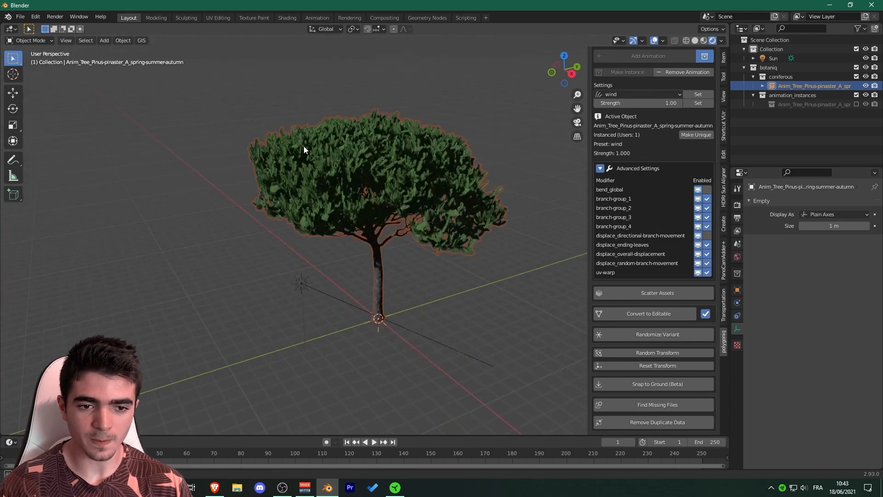
{"action": "scroll", "coordinate": [274, 139], "scroll_direction": "up", "scroll_amount": 1}
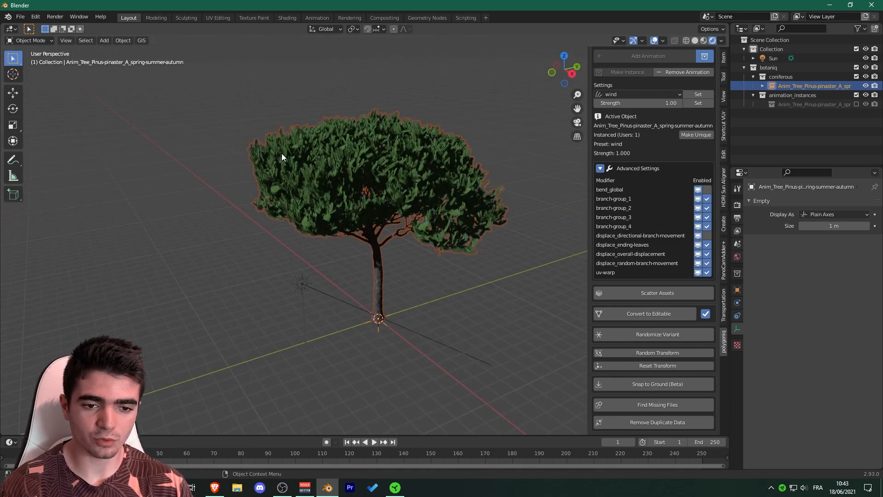
{"action": "middle_click_drag", "start_coordinate": [389, 210], "coordinate": [407, 205]}
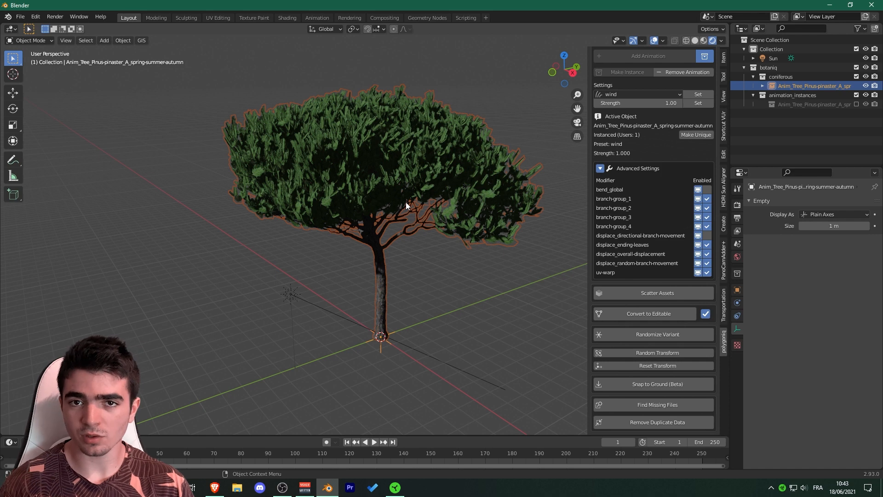
{"action": "scroll", "coordinate": [426, 211], "scroll_direction": "down", "scroll_amount": 2}
{"action": "scroll", "coordinate": [459, 208], "scroll_direction": "down", "scroll_amount": 1}
{"action": "scroll", "coordinate": [493, 195], "scroll_direction": "up", "scroll_amount": 2}
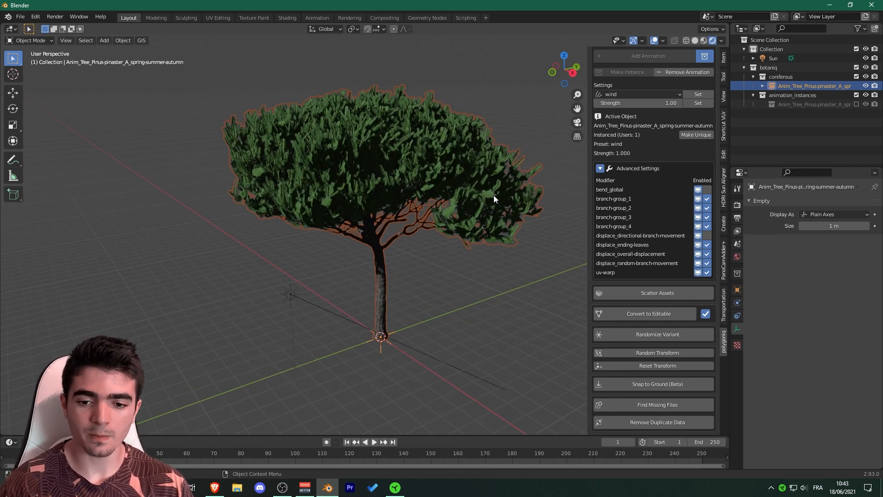
Hide the sidebar, enlarge the timeline area and play the tree's wind animation
{"action": "key", "text": "n"}
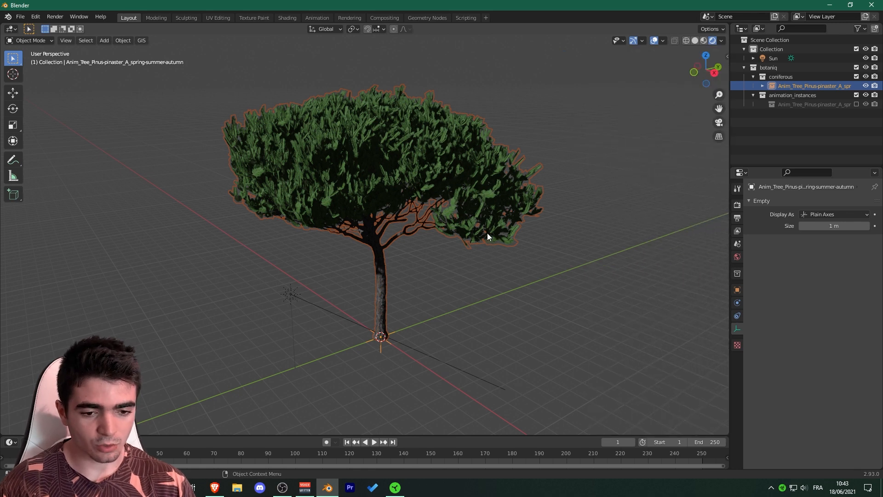
{"action": "left_click_drag", "start_coordinate": [413, 435], "coordinate": [411, 362]}
{"action": "left_click", "coordinate": [374, 369]}
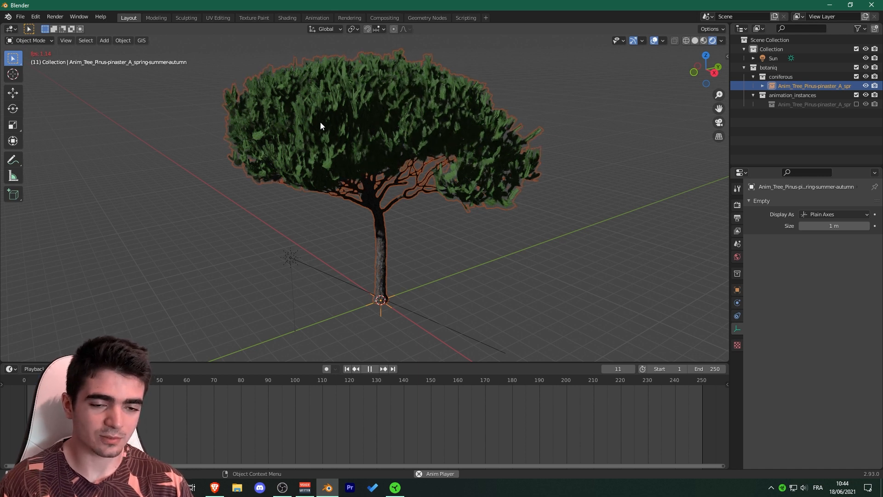
Replay the tree's wind animation in the rendered viewport, then stop it and return to the first frame
{"action": "middle_click_drag", "start_coordinate": [320, 123], "coordinate": [321, 123]}
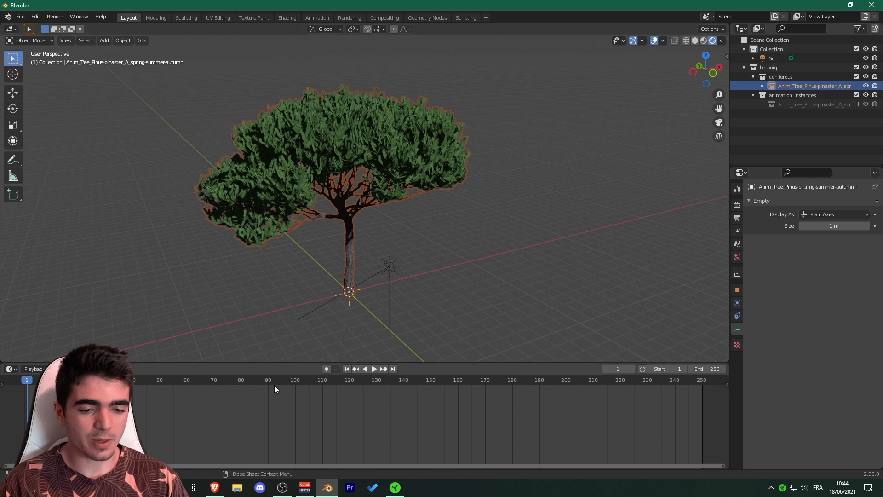
{"action": "left_click", "coordinate": [374, 370]}
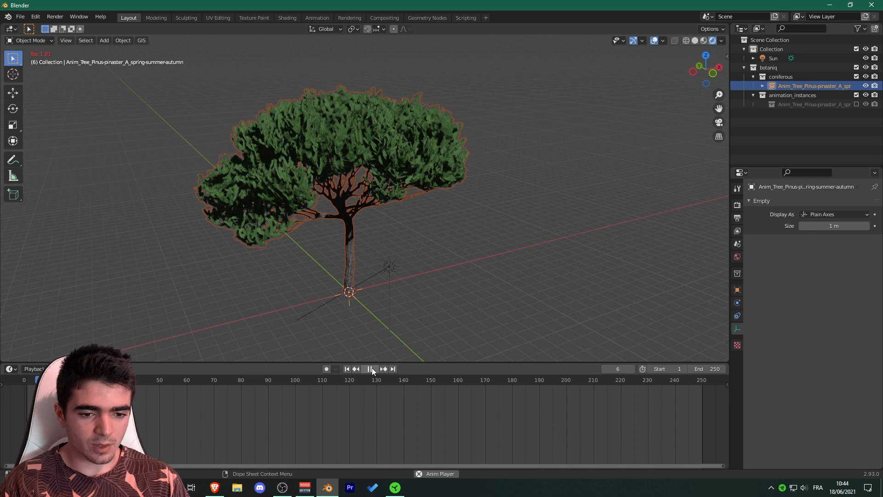
{"action": "left_click", "coordinate": [346, 368]}
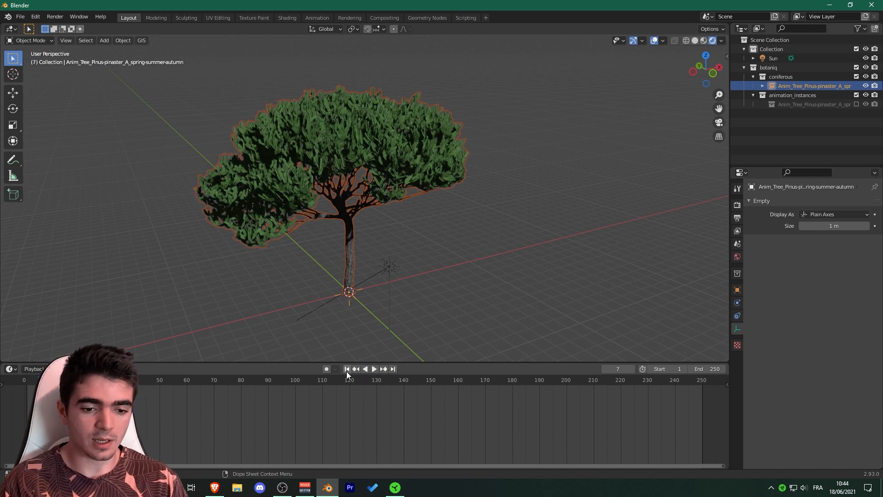
{"action": "middle_click_drag", "start_coordinate": [429, 272], "coordinate": [450, 276]}
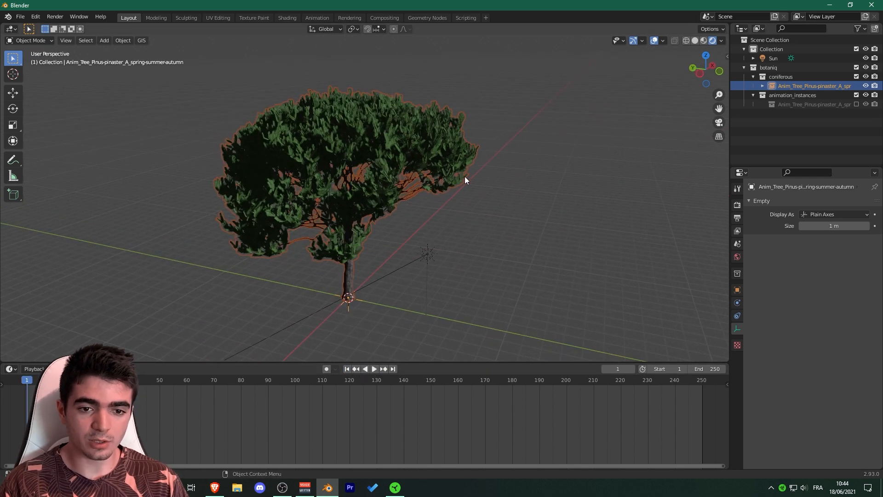
Switch the viewport to Solid shading, play the wind animation while viewing the tree from another angle, and end playback
{"action": "left_click", "coordinate": [695, 41]}
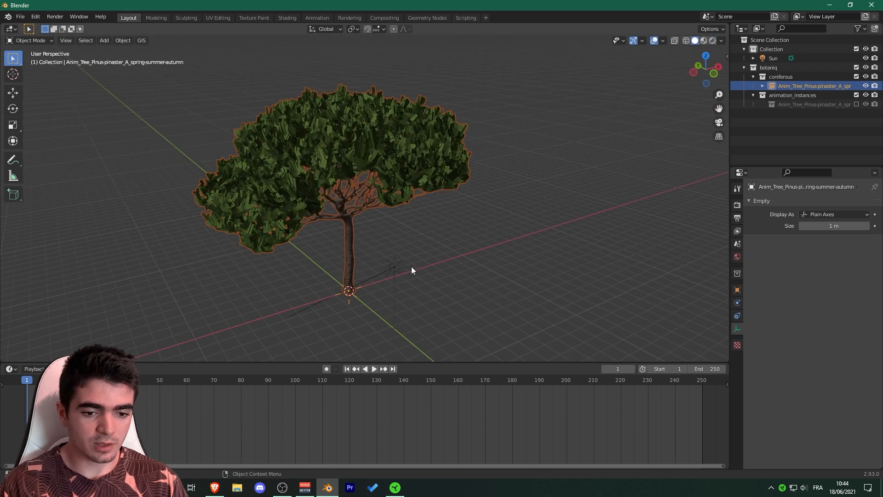
{"action": "left_click", "coordinate": [374, 368]}
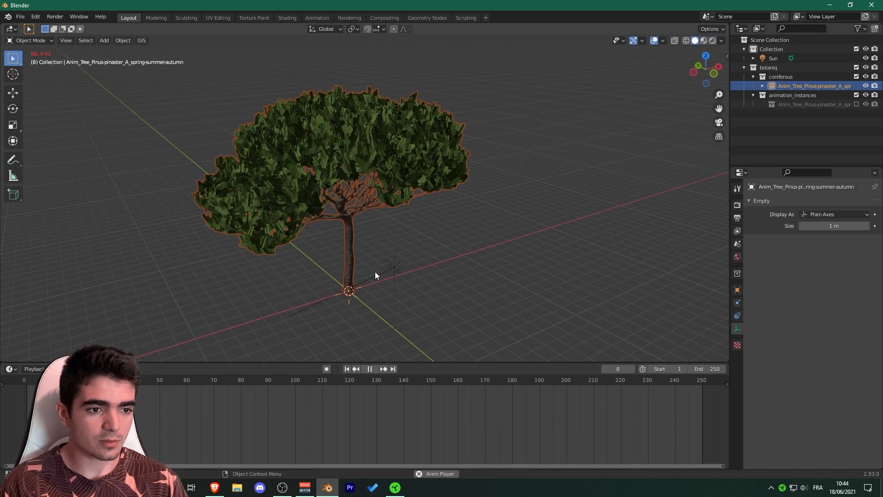
{"action": "middle_click_drag", "start_coordinate": [336, 250], "coordinate": [423, 240]}
{"action": "key", "text": "Escape"}
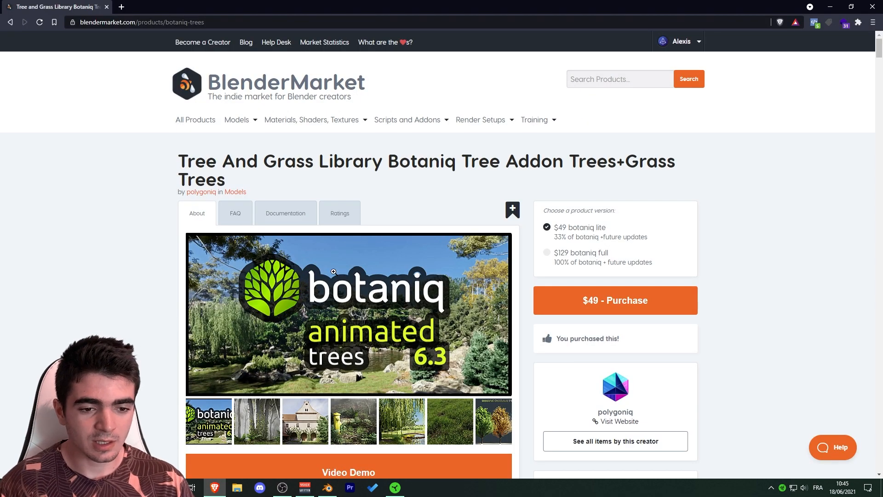
Review the botaniq product page on BlenderMarket in the web browser for the full and lite prices and the coupon offer
{"action": "scroll", "coordinate": [332, 272], "scroll_direction": "down", "scroll_amount": 1}
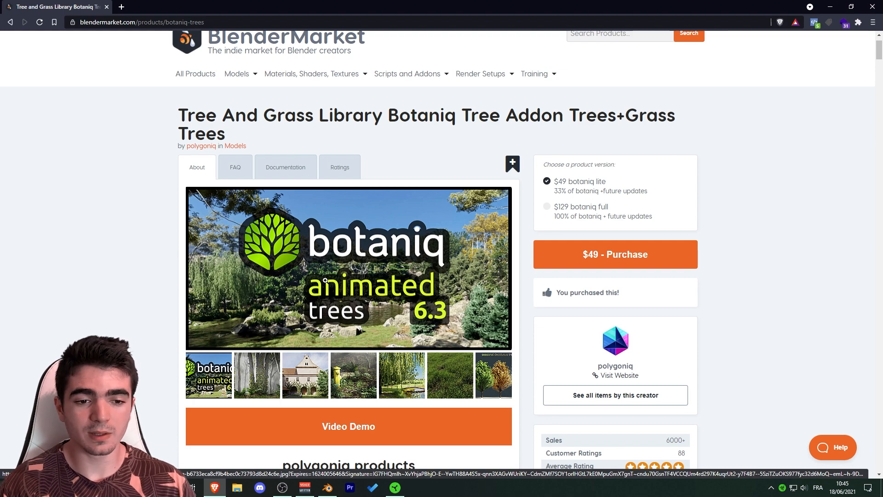
{"action": "scroll", "coordinate": [220, 229], "scroll_direction": "down", "scroll_amount": 3}
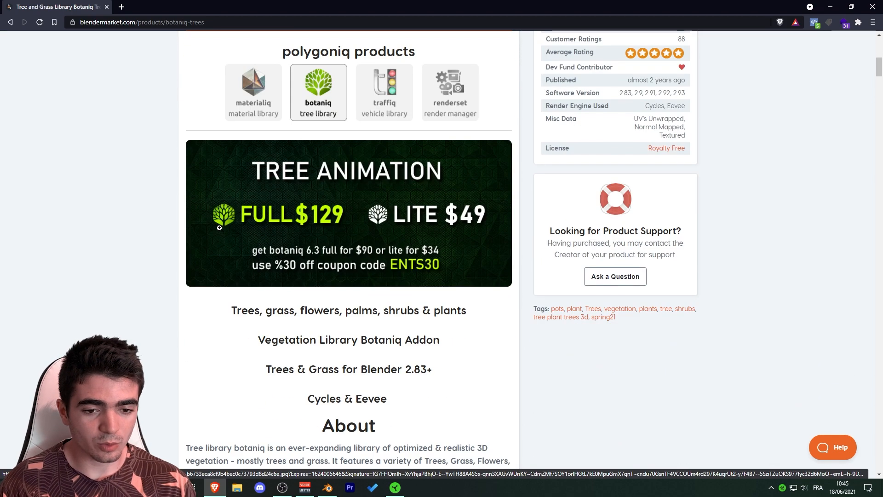
{"action": "scroll", "coordinate": [220, 228], "scroll_direction": "down", "scroll_amount": 2}
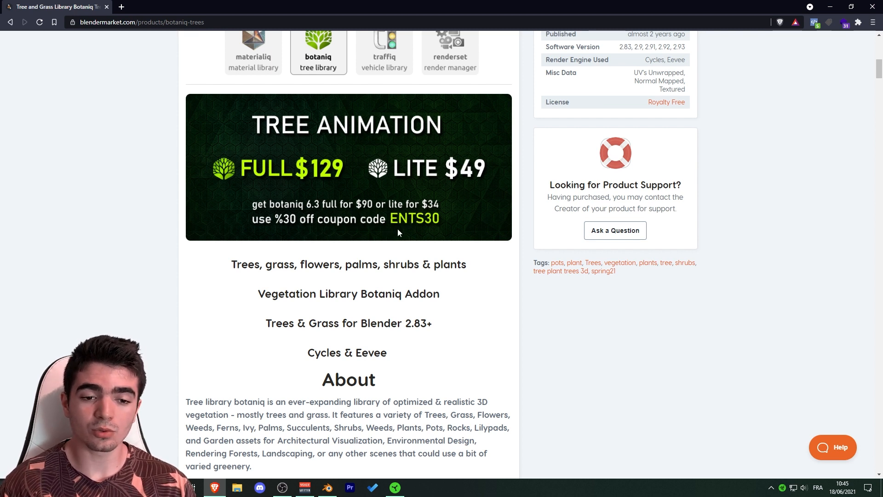
{"action": "middle_click", "coordinate": [425, 245]}
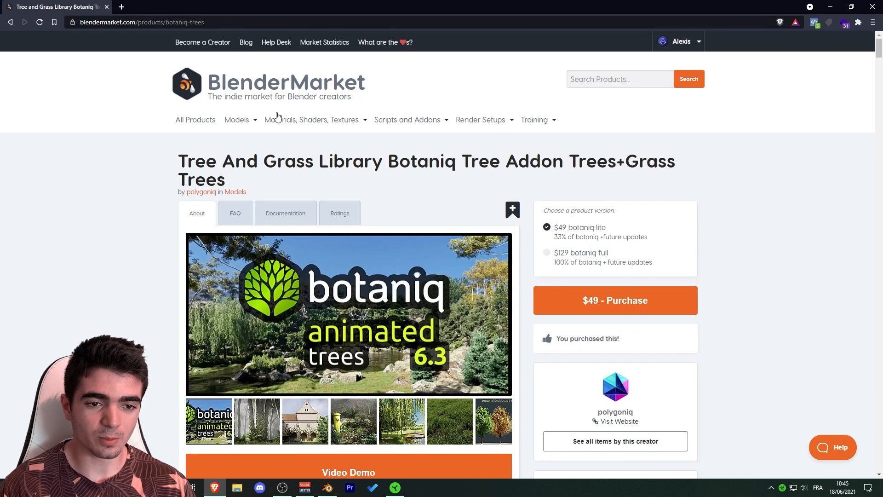